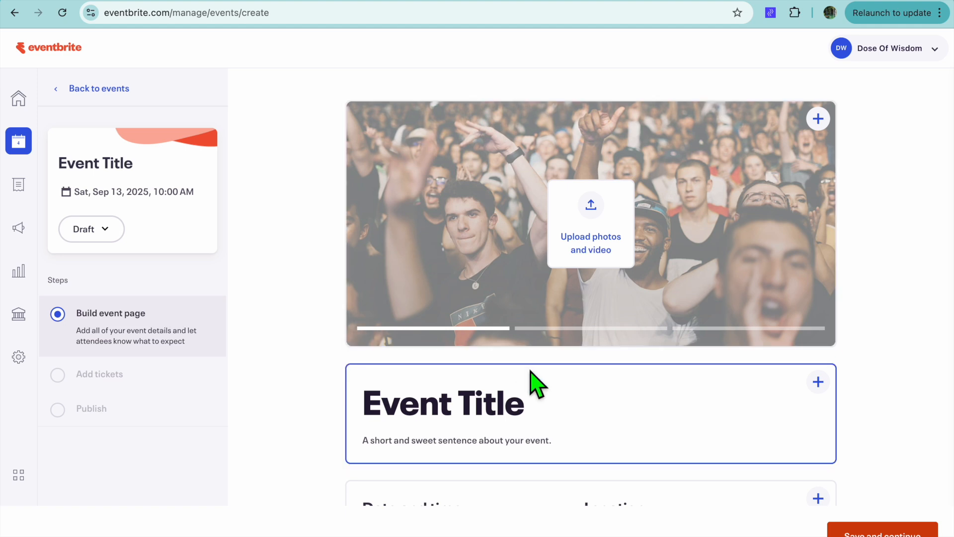
- Set the event title to FREE EVENT and the summary to THIS IS A FREE EVENT
scroll(532, 383, down, 1)
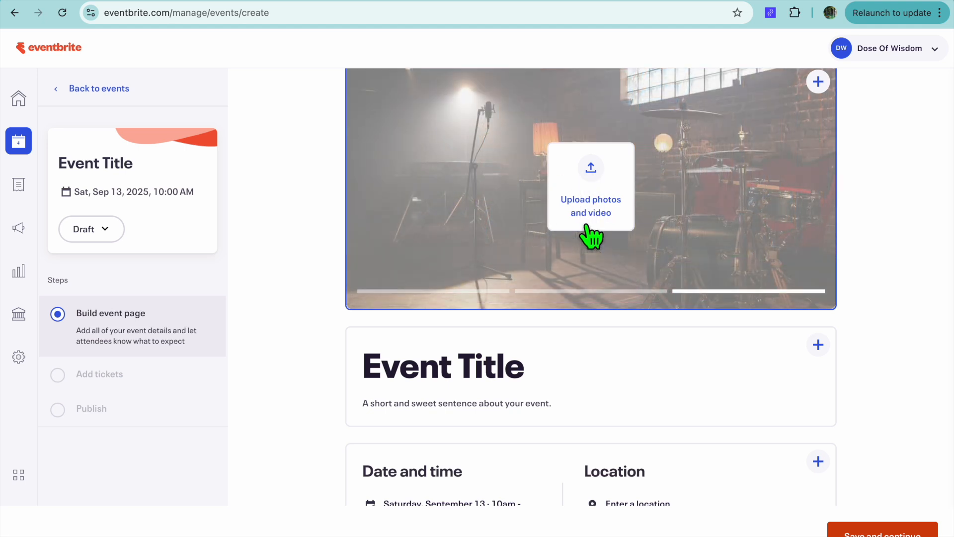
scroll(593, 366, down, 2)
click(536, 270)
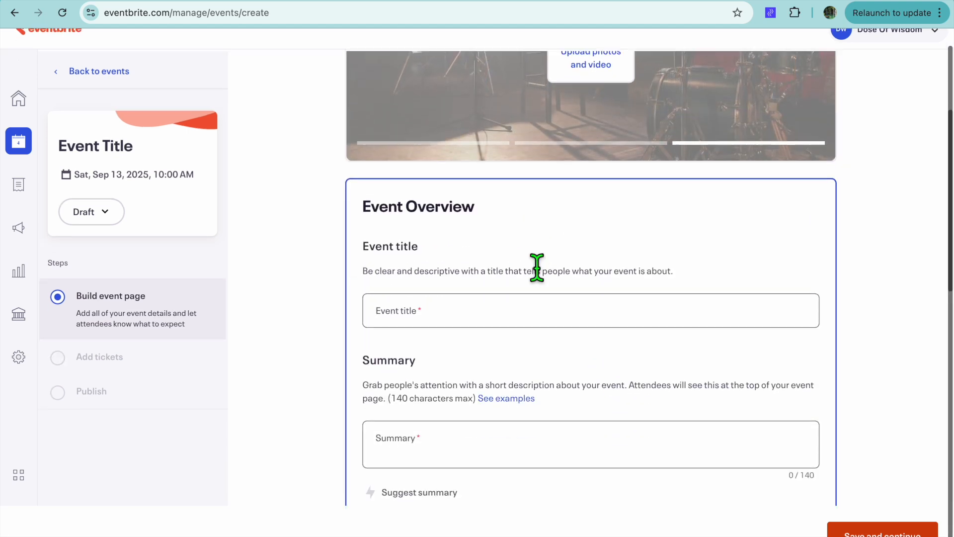
click(473, 270)
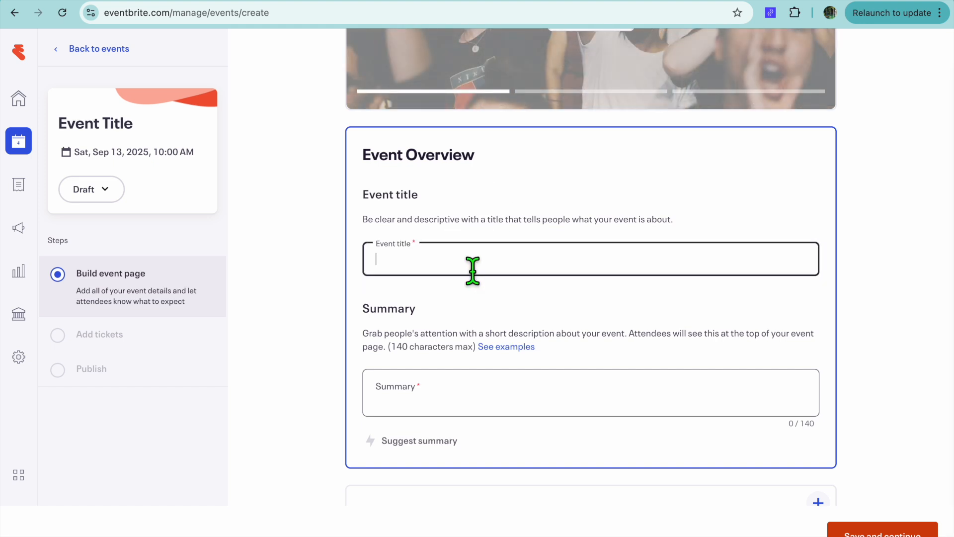
text(FREE EVENT)
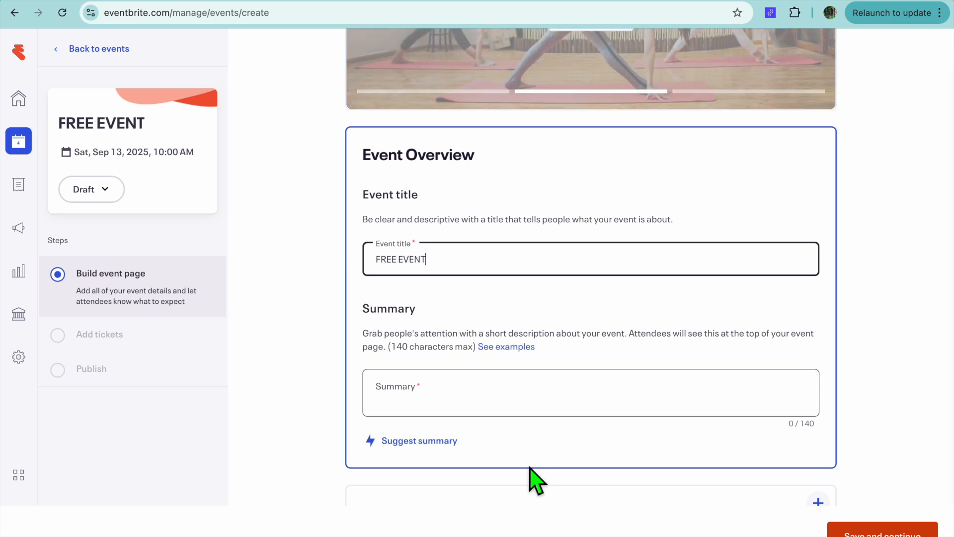
click(470, 402)
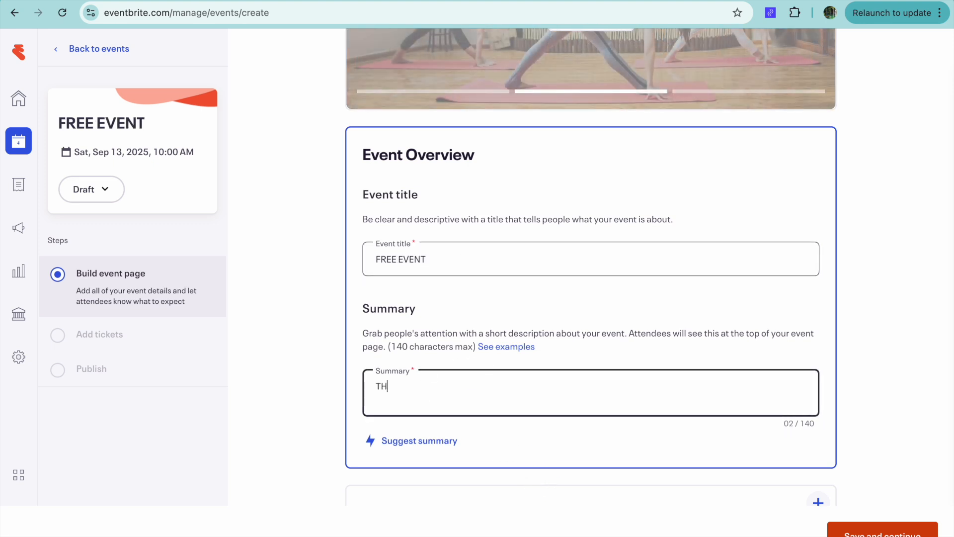
text(THIS IS A FREE EVENT)
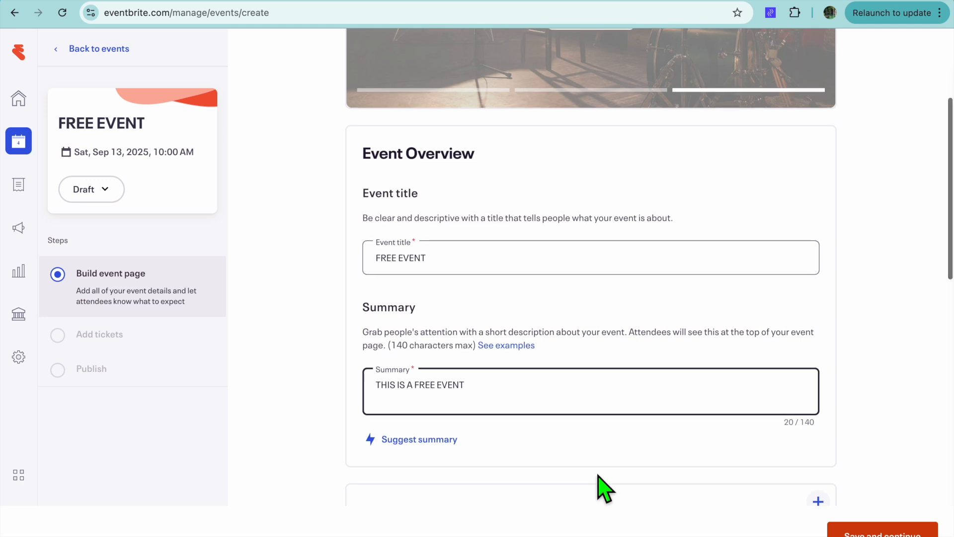
- Open the date and location details for editing and set the single event's date to 09/16/2025
scroll(599, 487, down, 5)
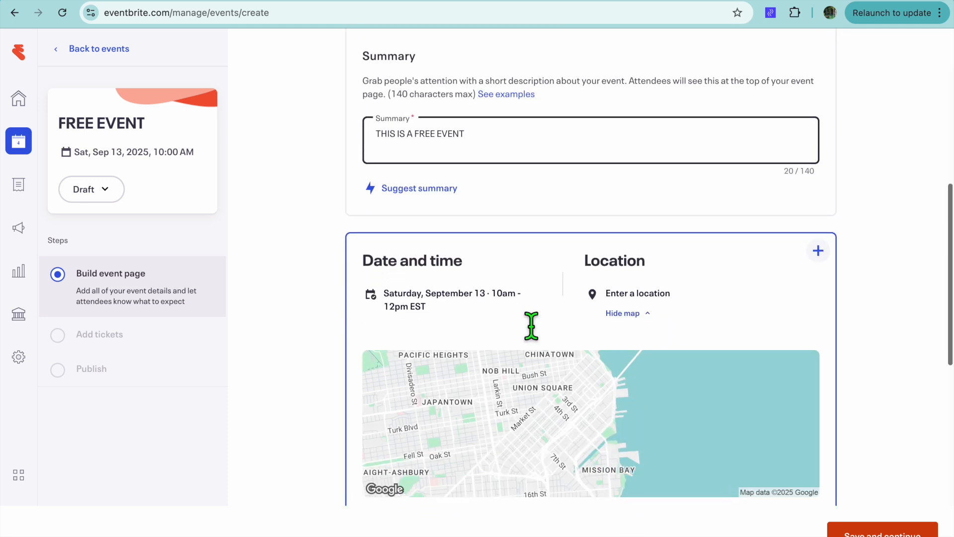
scroll(531, 326, down, 2)
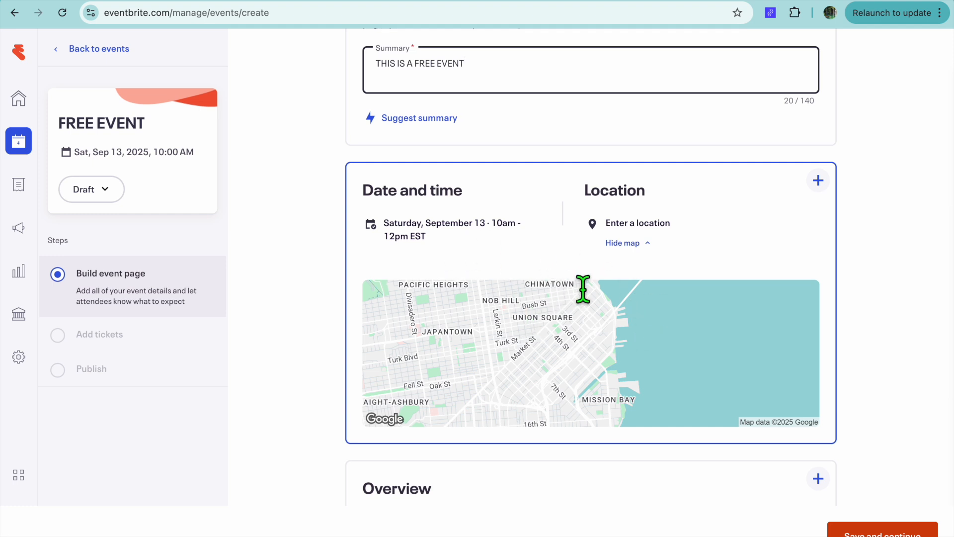
scroll(583, 290, down, 2)
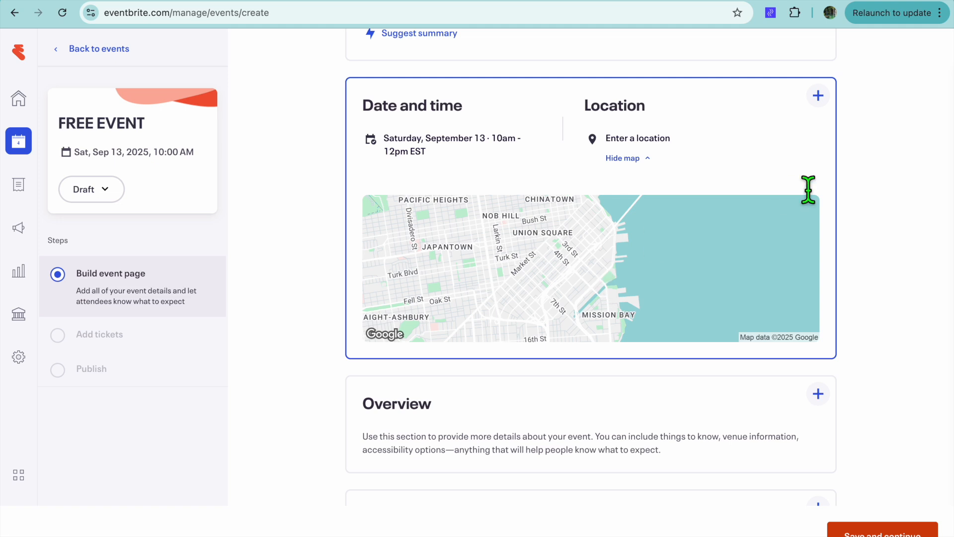
click(824, 99)
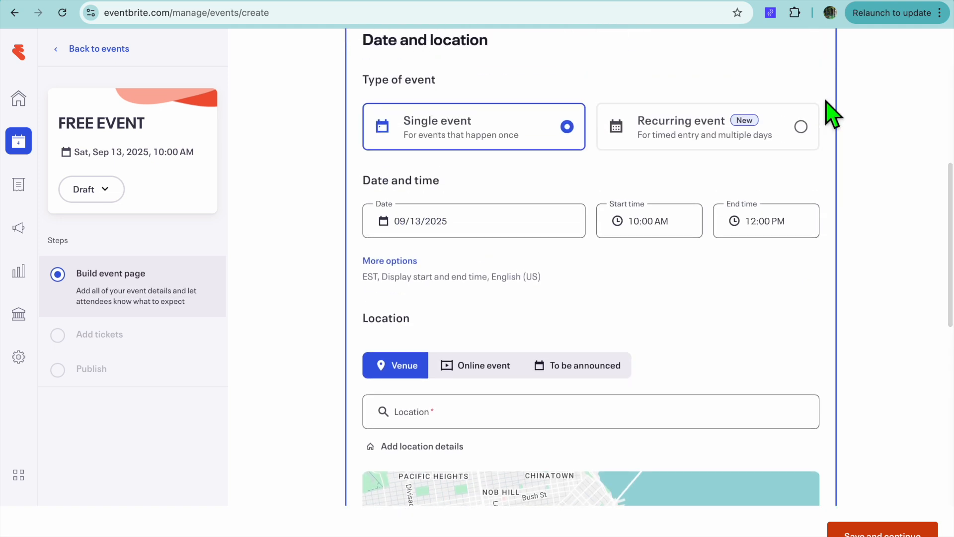
scroll(686, 132, up, 1)
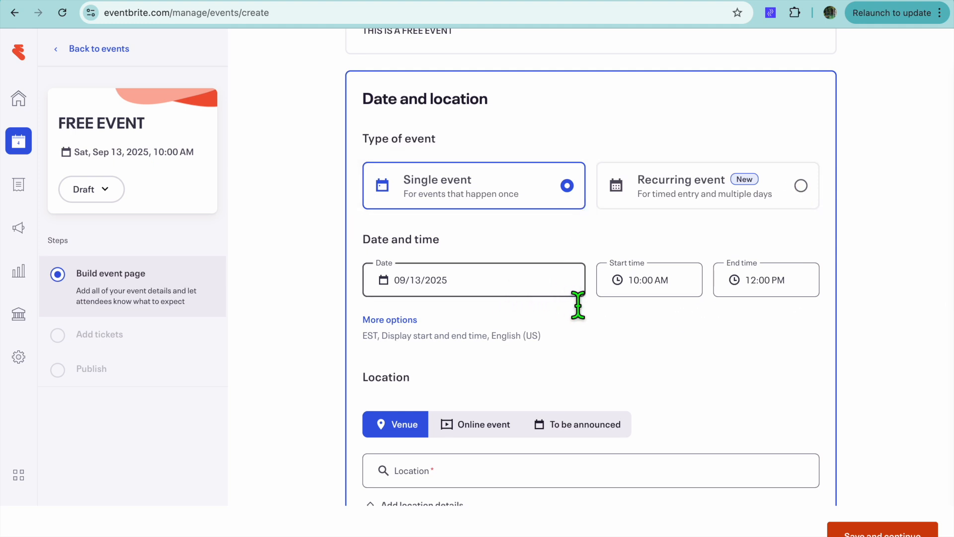
scroll(582, 284, down, 1)
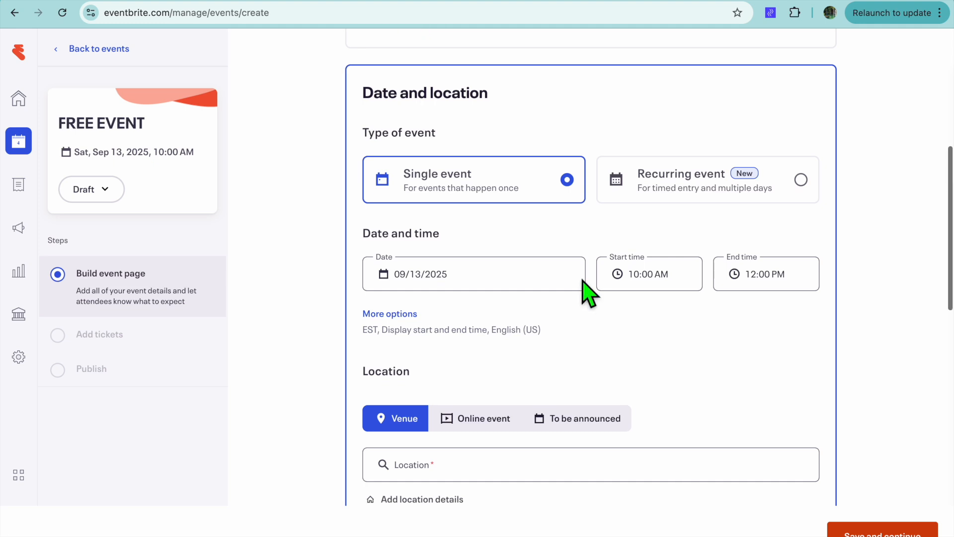
click(536, 270)
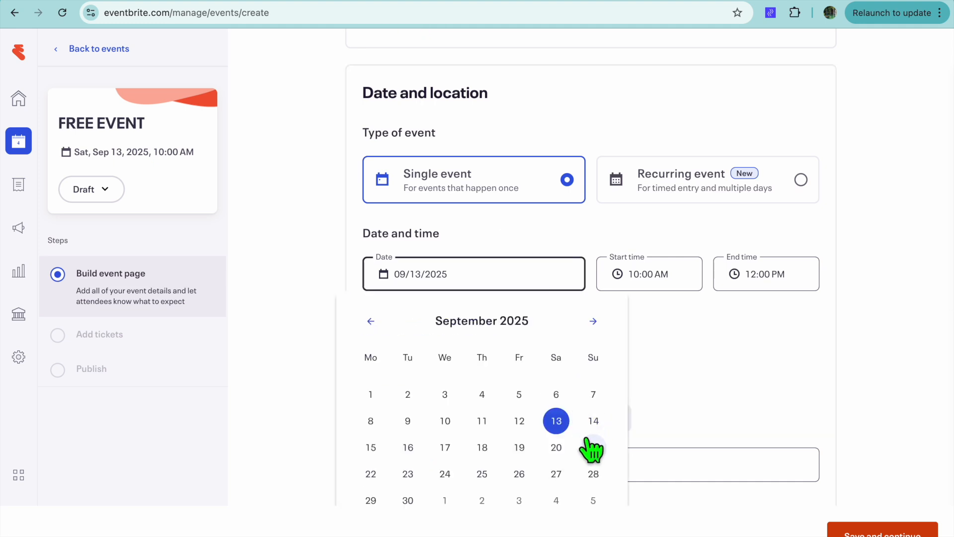
click(417, 452)
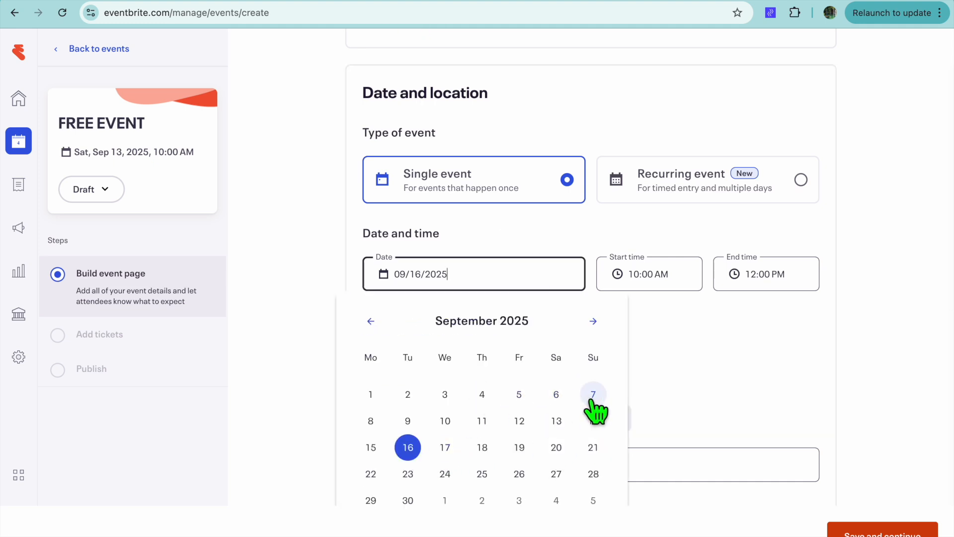
key(Tab)
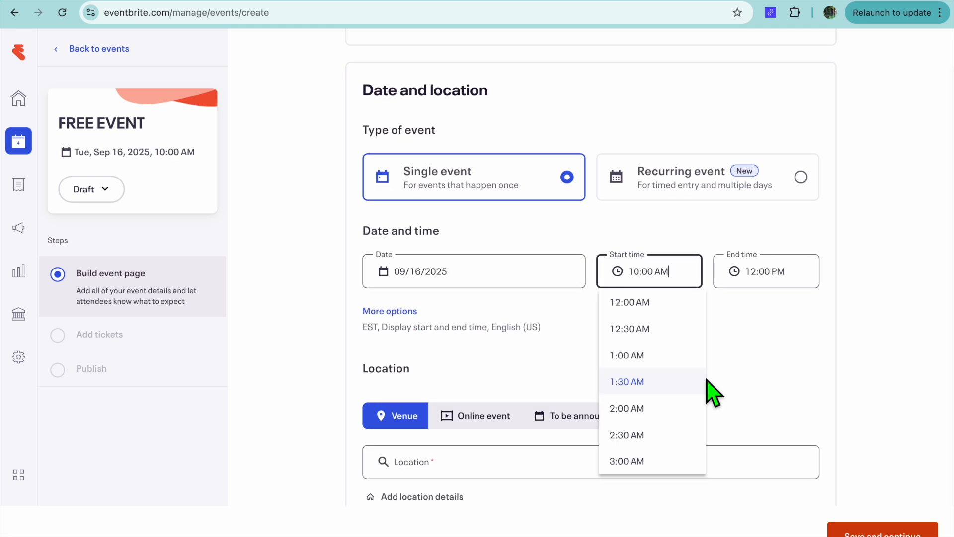
click(773, 340)
- Set the event's location type to Online event
scroll(773, 340, down, 1)
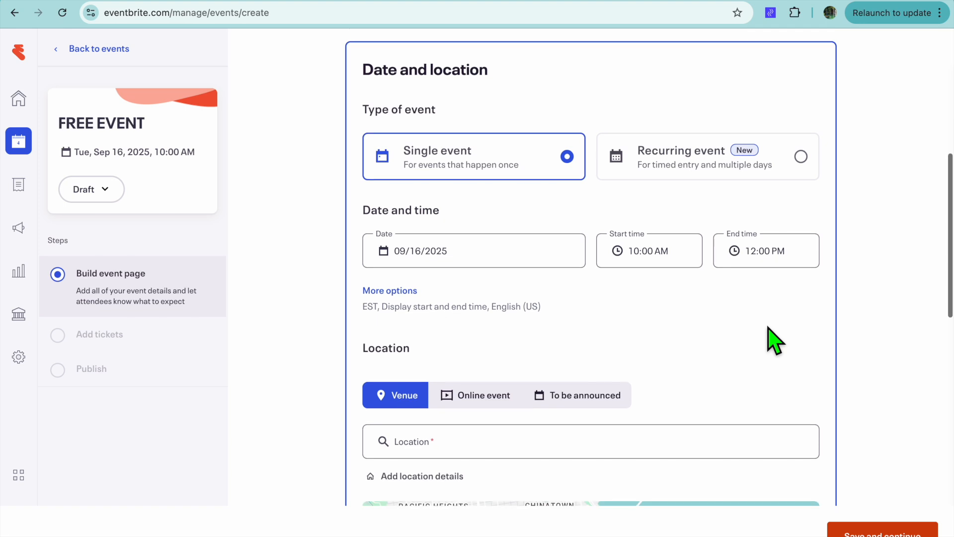
scroll(772, 338, down, 5)
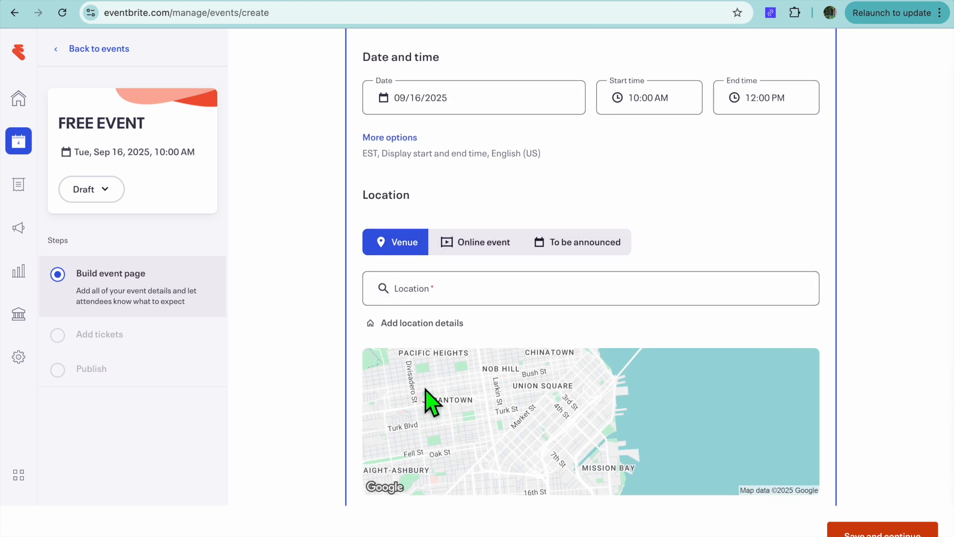
click(485, 249)
scroll(485, 256, up, 3)
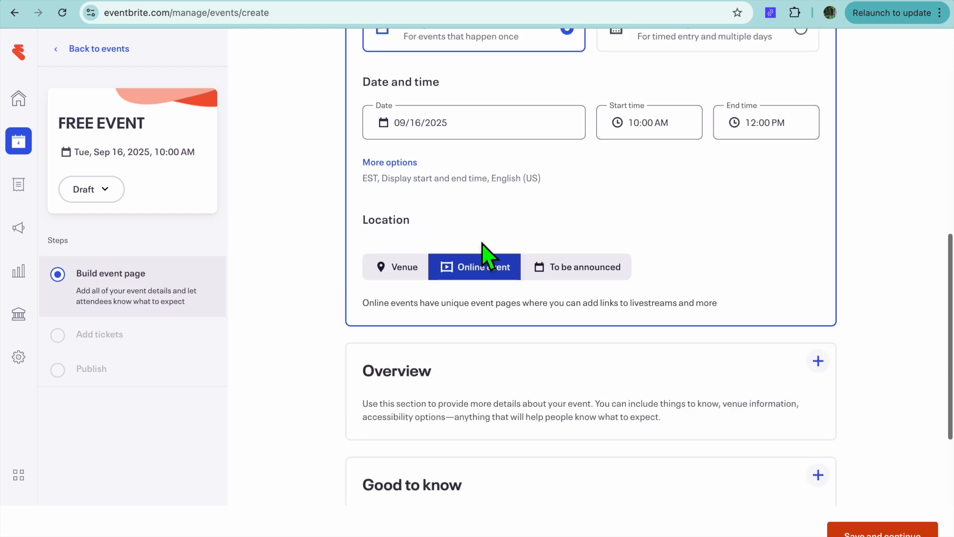
- Try the To be announced and Venue location types, returning the location to Online event
click(571, 369)
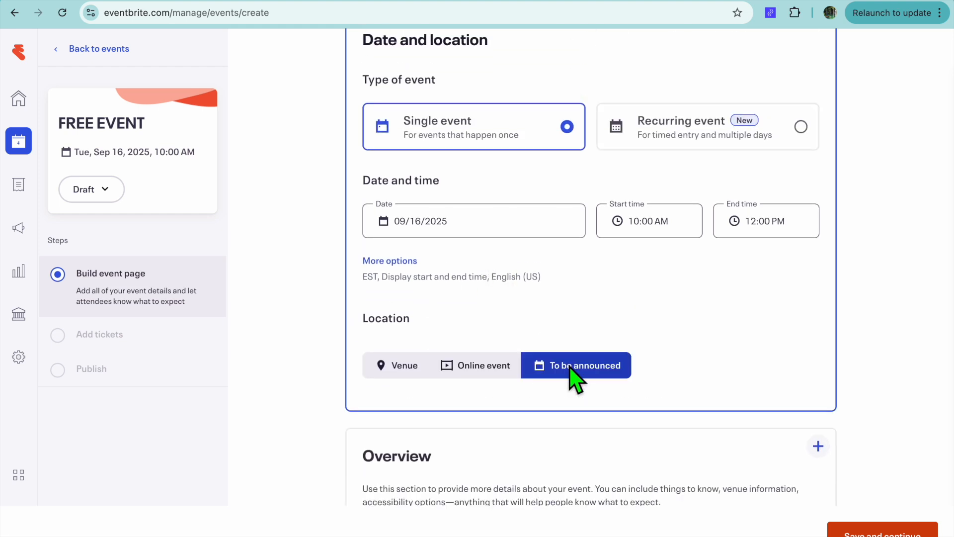
click(484, 375)
scroll(484, 375, down, 5)
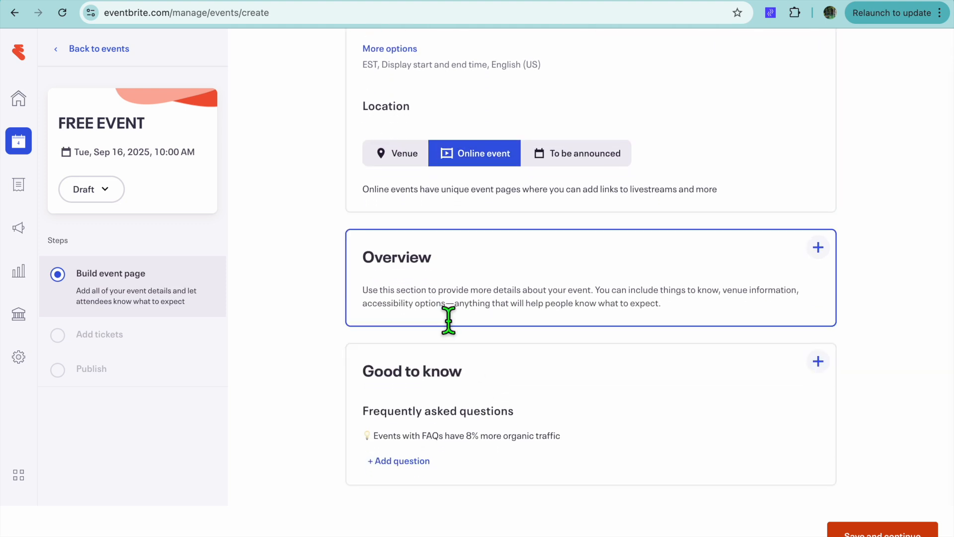
click(400, 160)
scroll(503, 375, up, 4)
scroll(502, 375, down, 7)
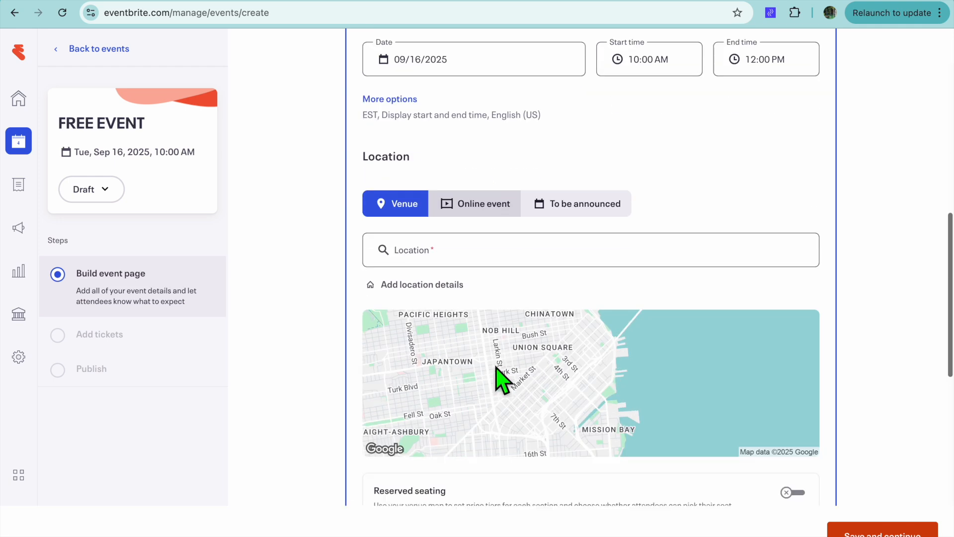
scroll(482, 122, up, 4)
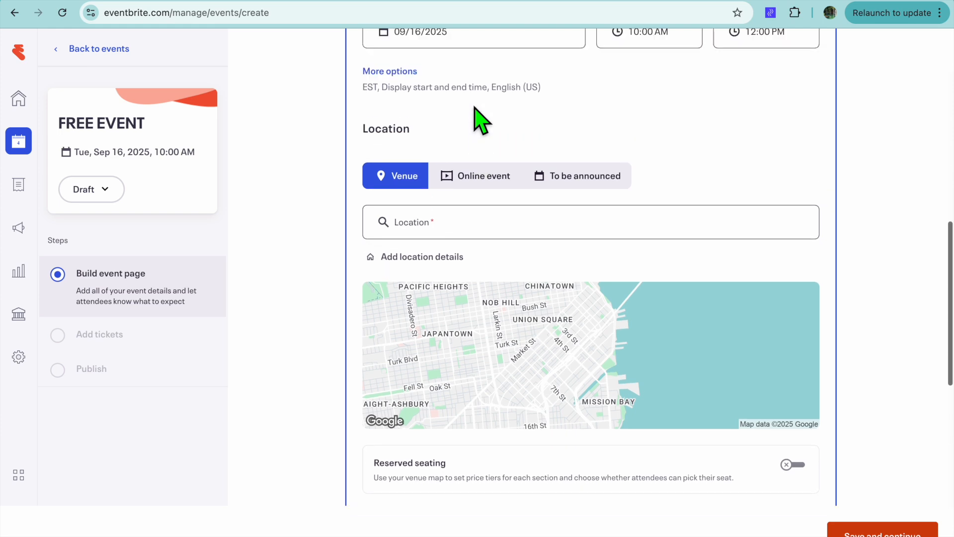
click(490, 200)
- Open the Overview section for editing and save the event page, leaving the optional sections empty
scroll(490, 207, up, 4)
scroll(601, 388, down, 5)
scroll(601, 392, down, 1)
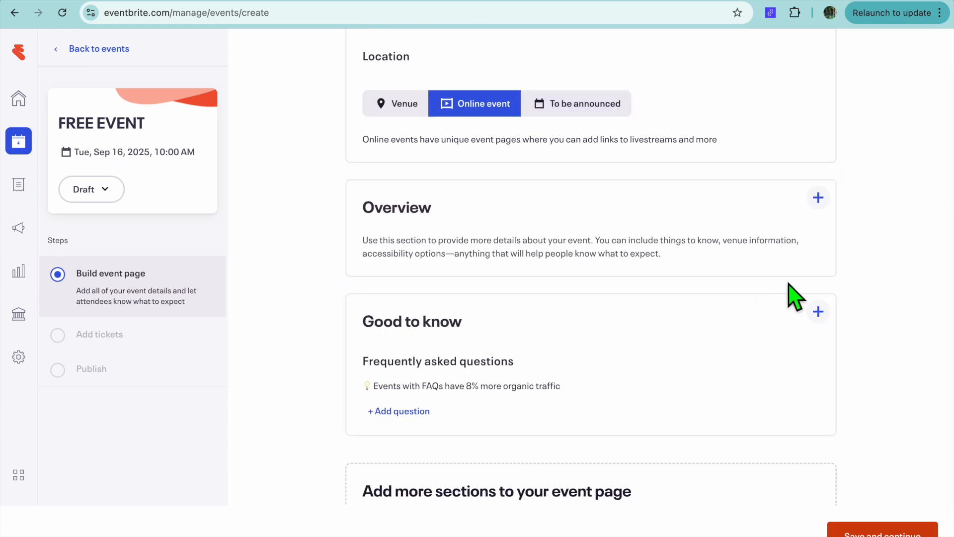
click(818, 198)
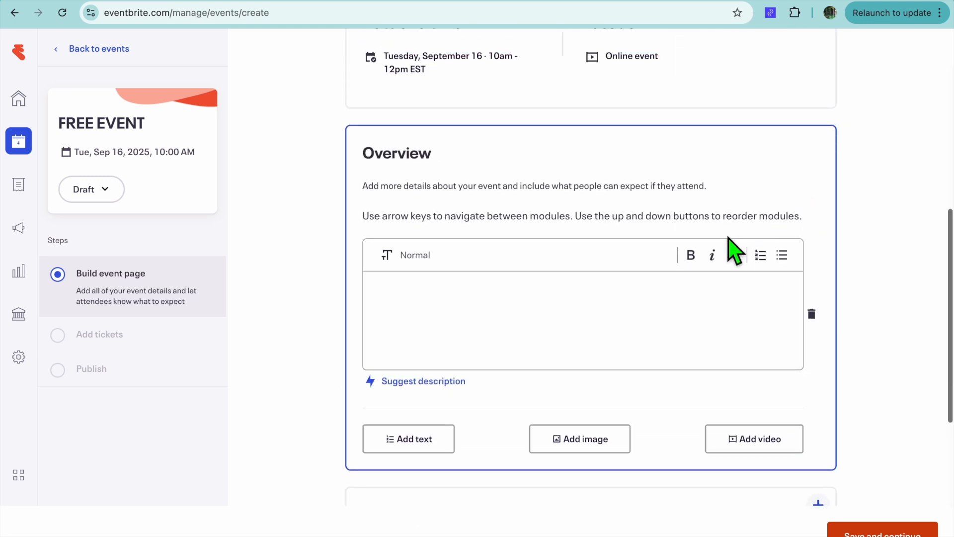
scroll(679, 346, down, 1)
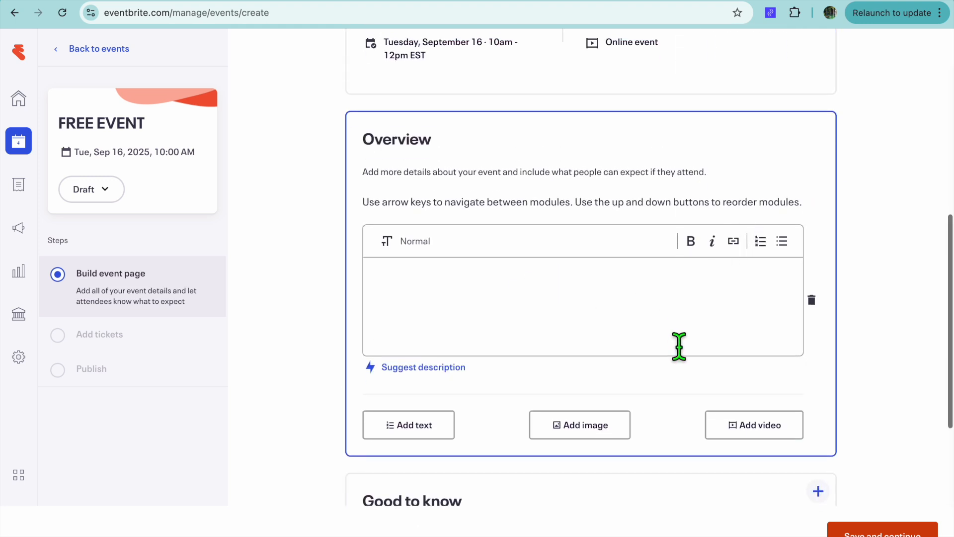
scroll(678, 346, down, 1)
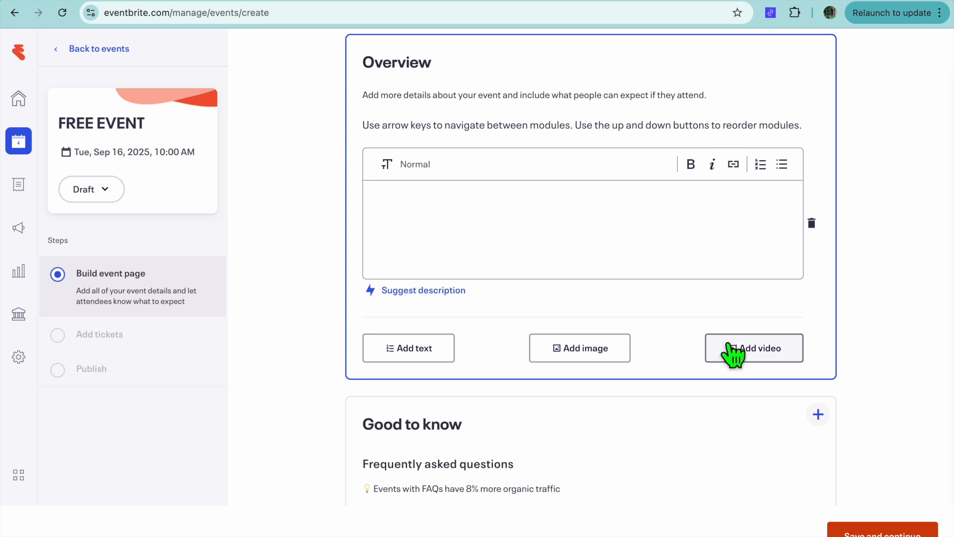
scroll(660, 422, down, 5)
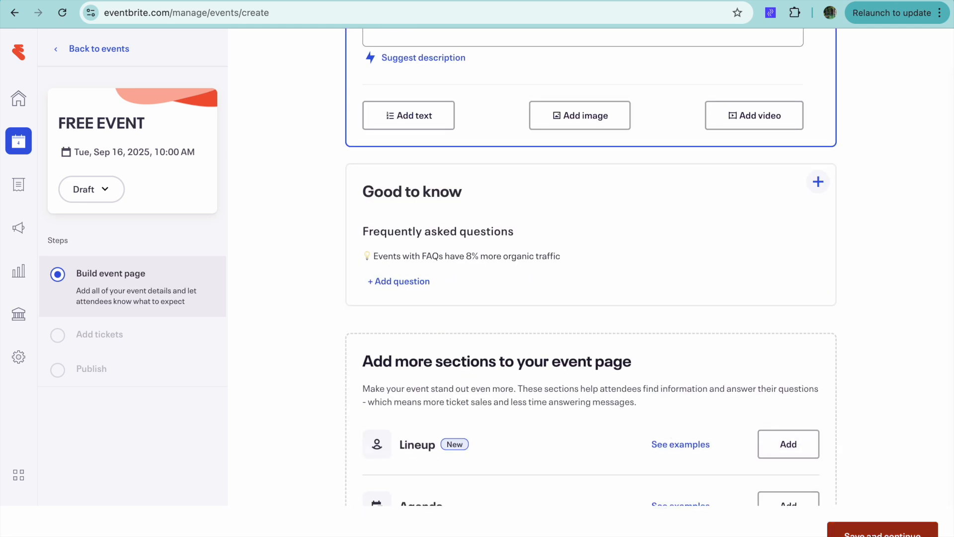
scroll(677, 437, down, 1)
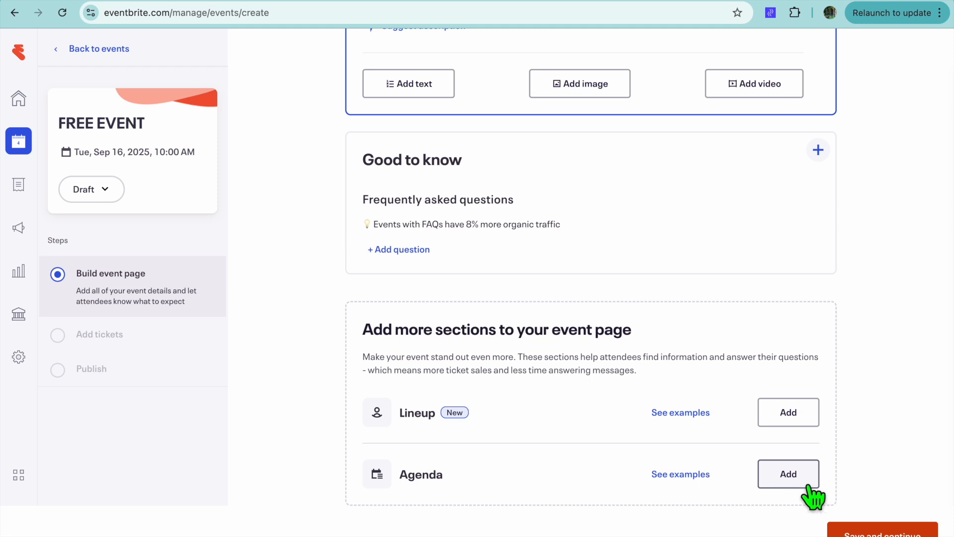
click(851, 528)
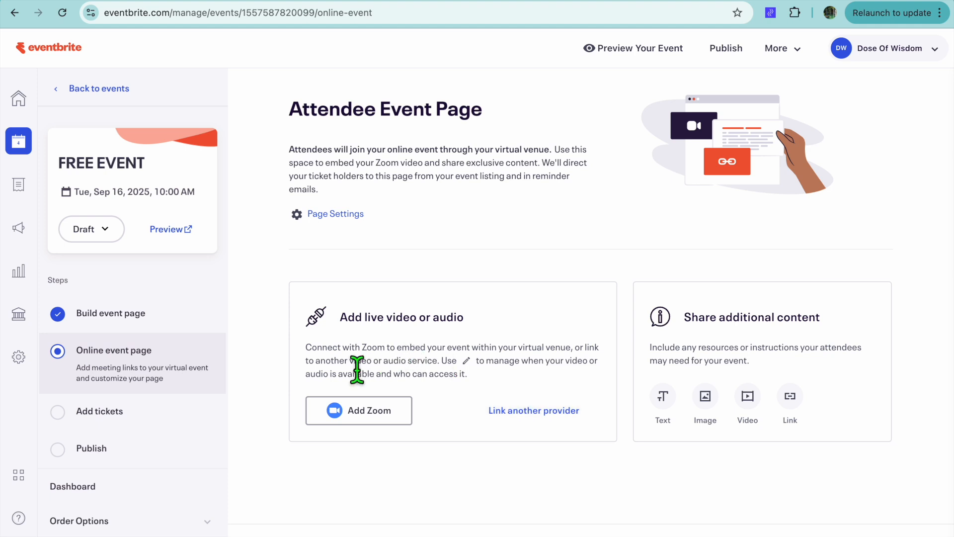
- Create a free General Admission ticket with an available quantity of 10, expanding its advanced settings before saving
click(124, 412)
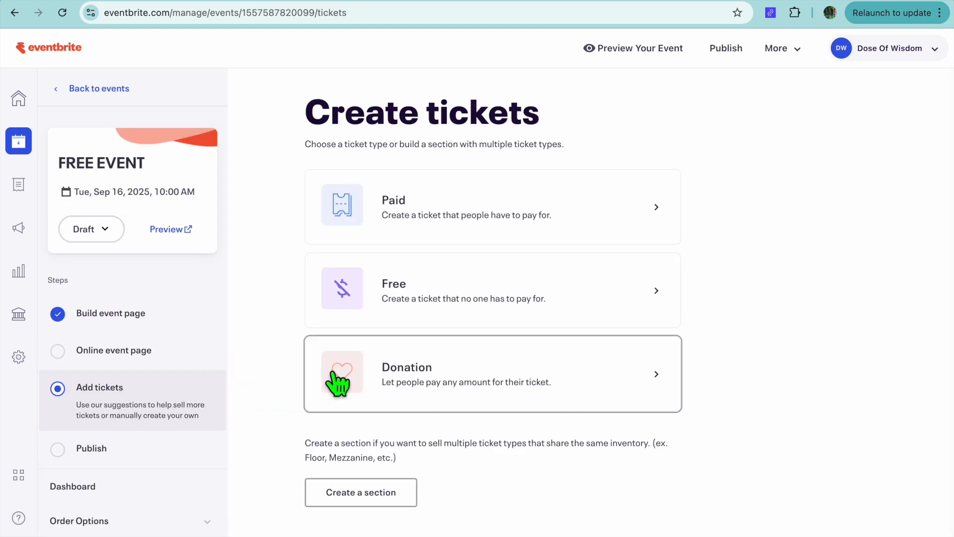
click(416, 312)
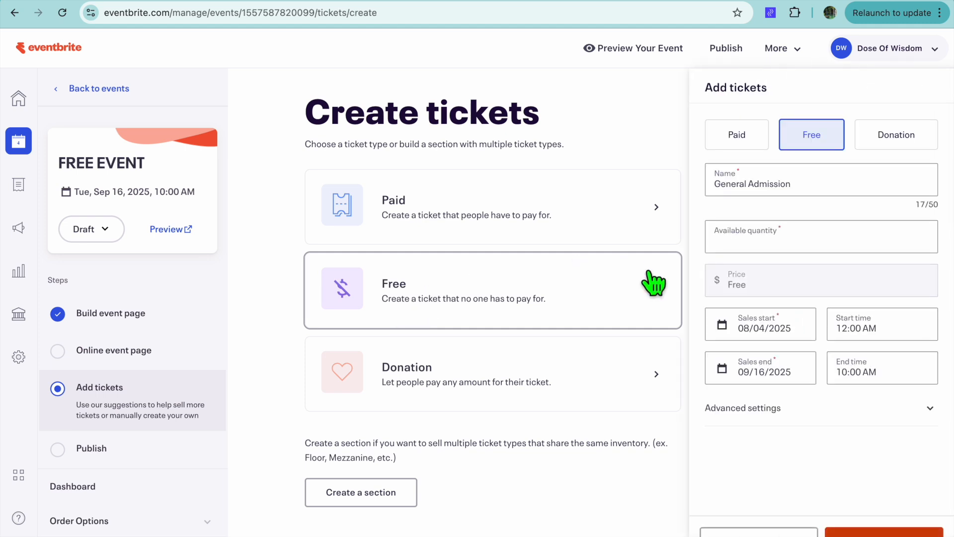
click(796, 246)
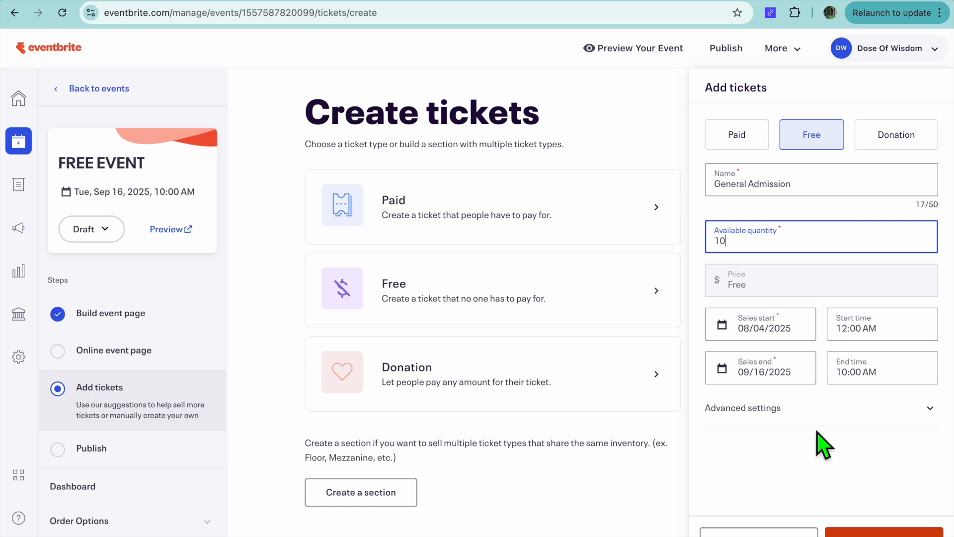
click(811, 414)
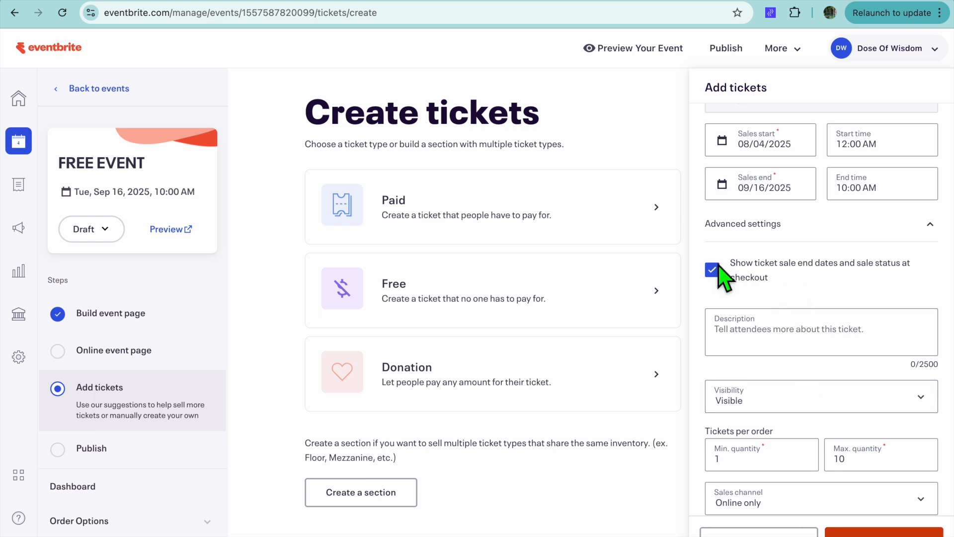
scroll(756, 323, down, 2)
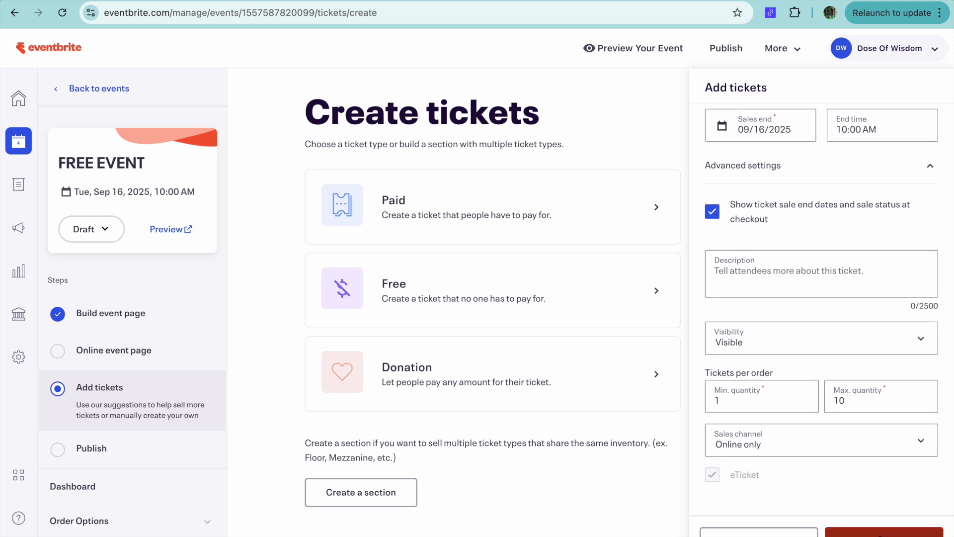
click(884, 534)
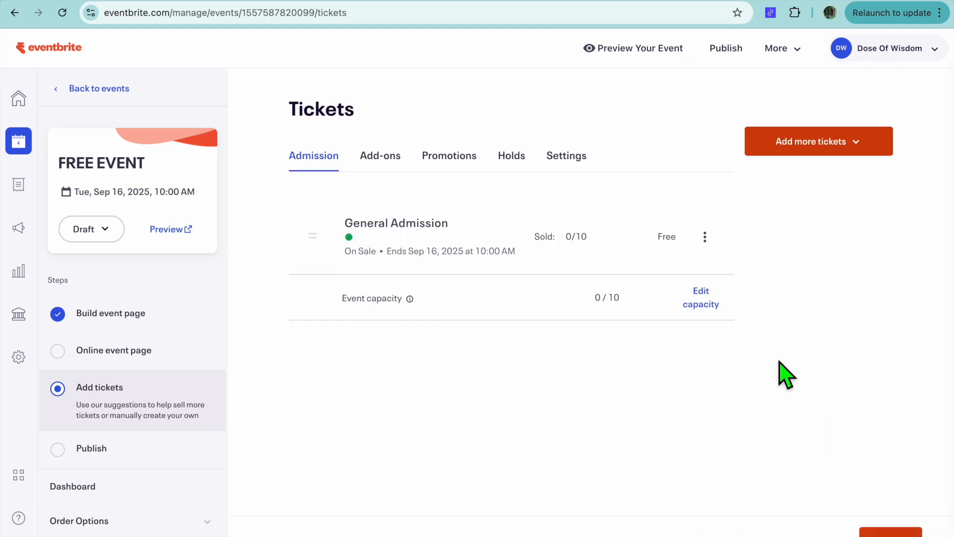
- Look through the Add-ons, Promotions, Holds and Settings sections of the event's tickets without changing anything
click(379, 158)
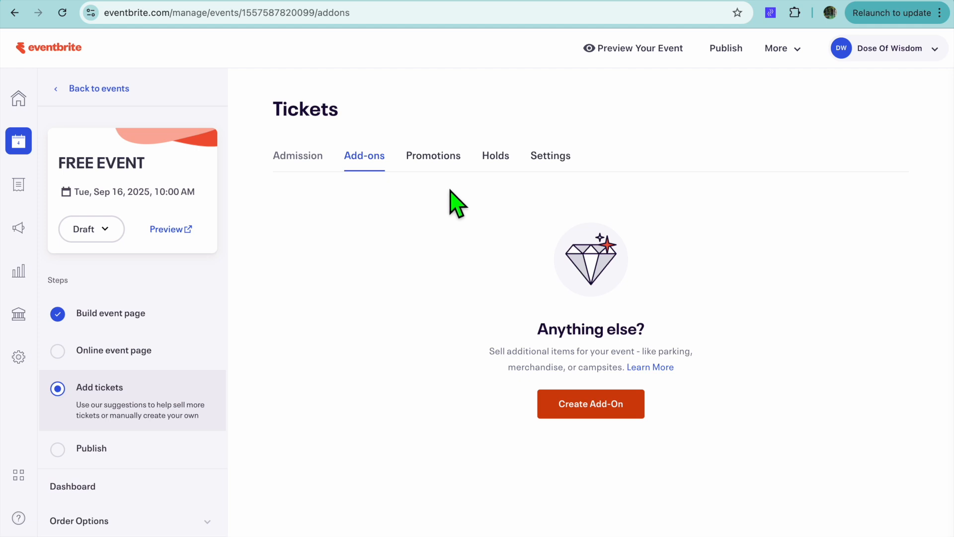
click(439, 156)
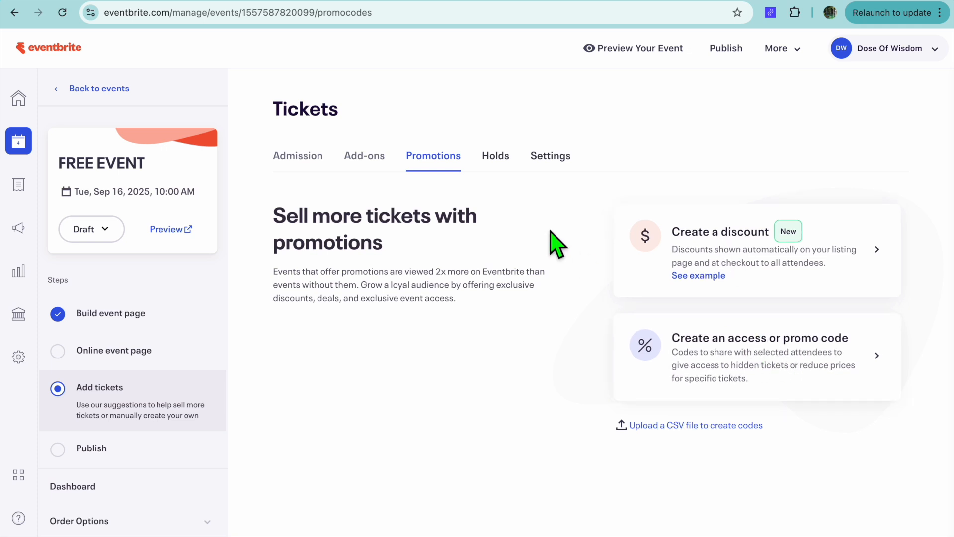
click(486, 154)
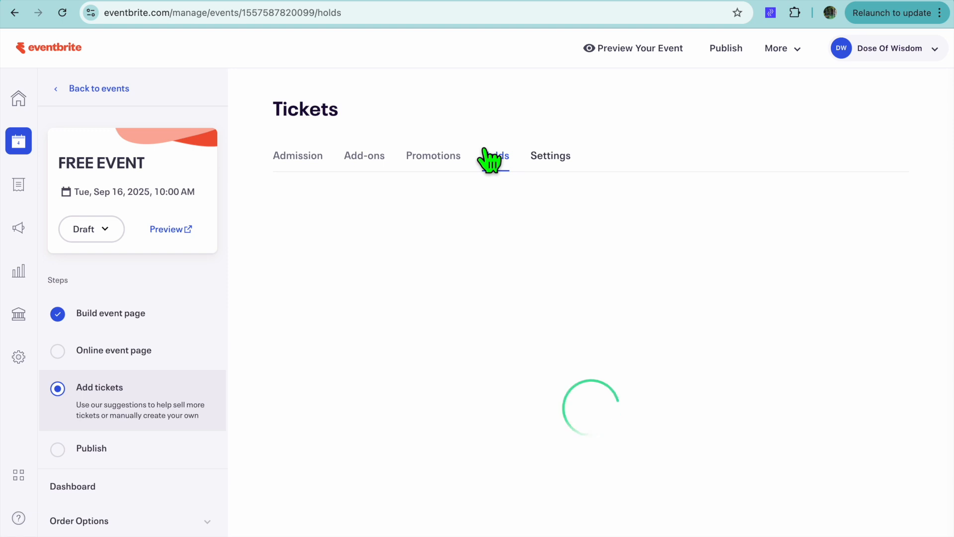
click(557, 159)
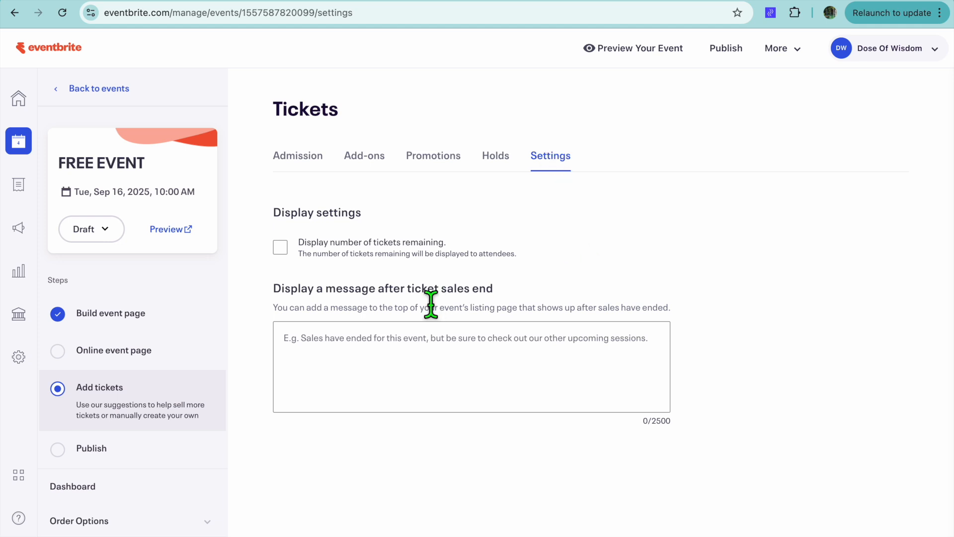
click(442, 359)
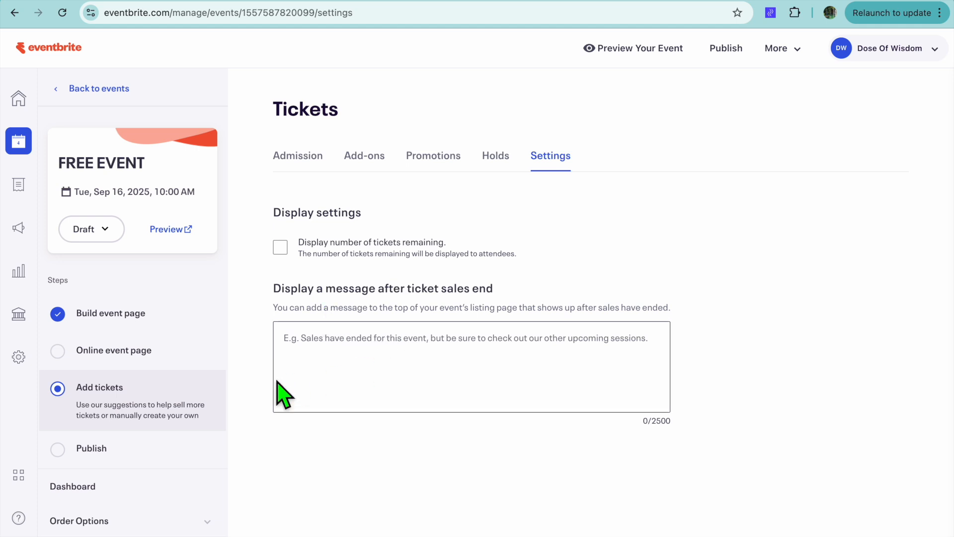
- Open the event's Publish step and set its type to Conference and its category to Food & Drink
scroll(164, 412, down, 2)
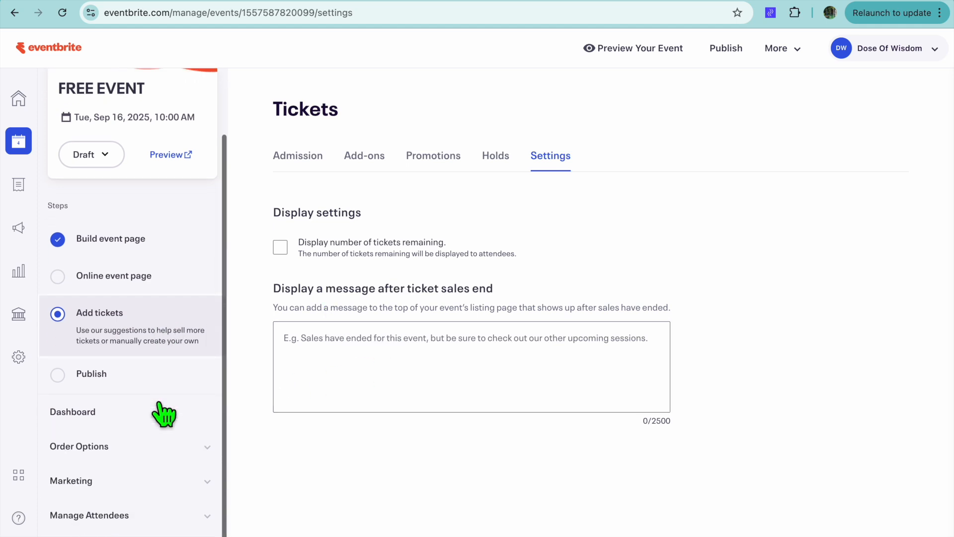
click(135, 390)
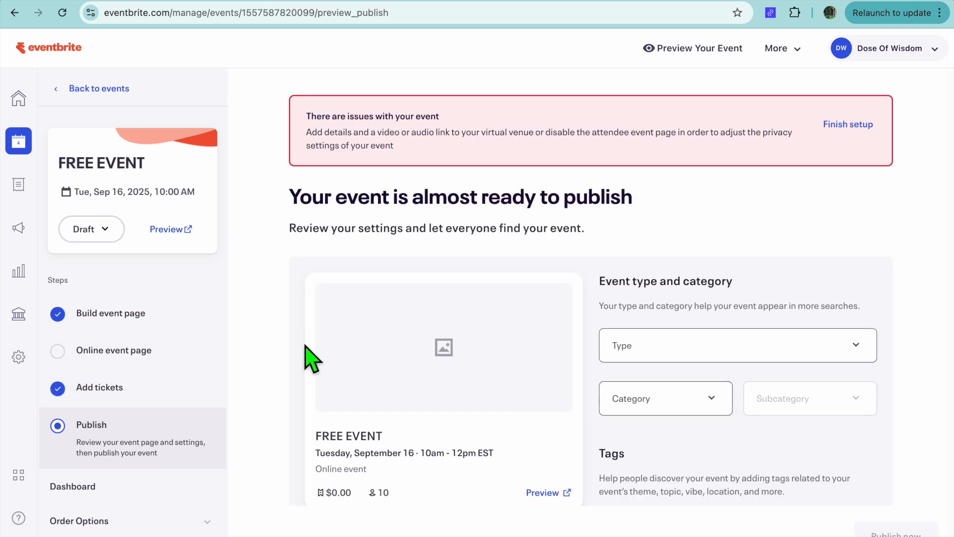
scroll(307, 358, down, 3)
click(745, 251)
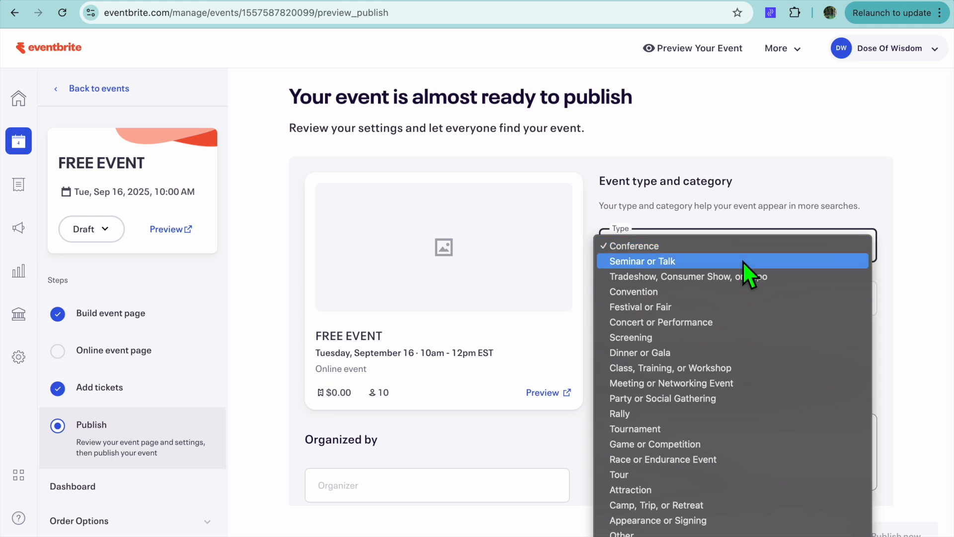
click(741, 255)
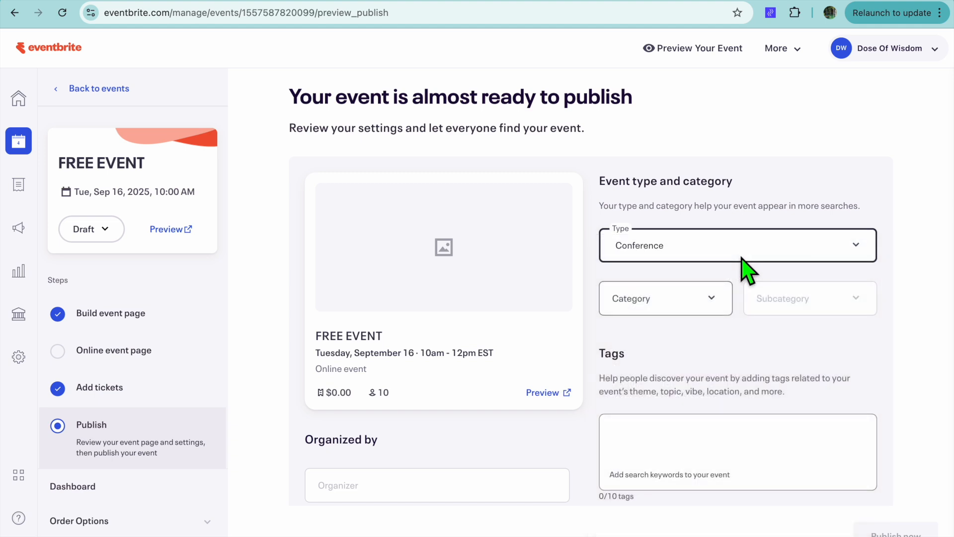
click(725, 299)
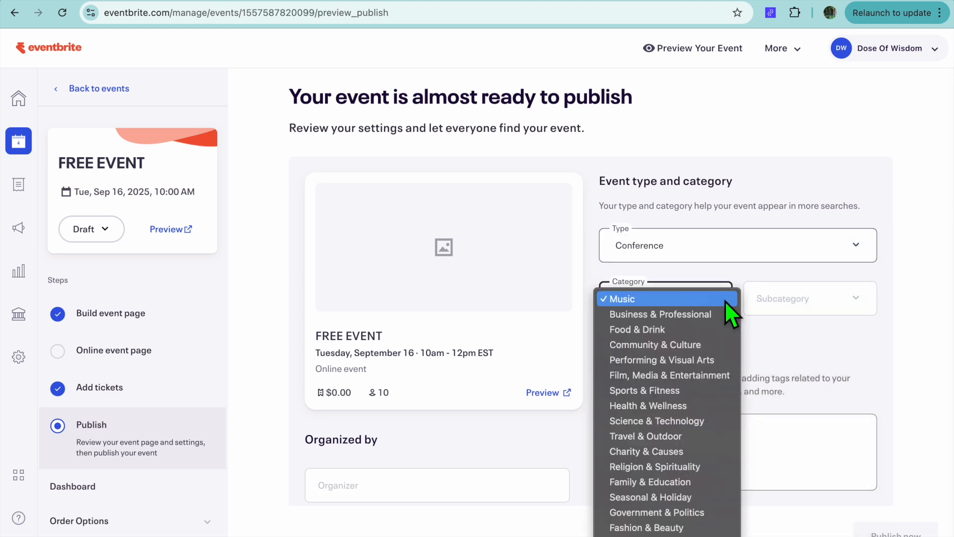
click(704, 334)
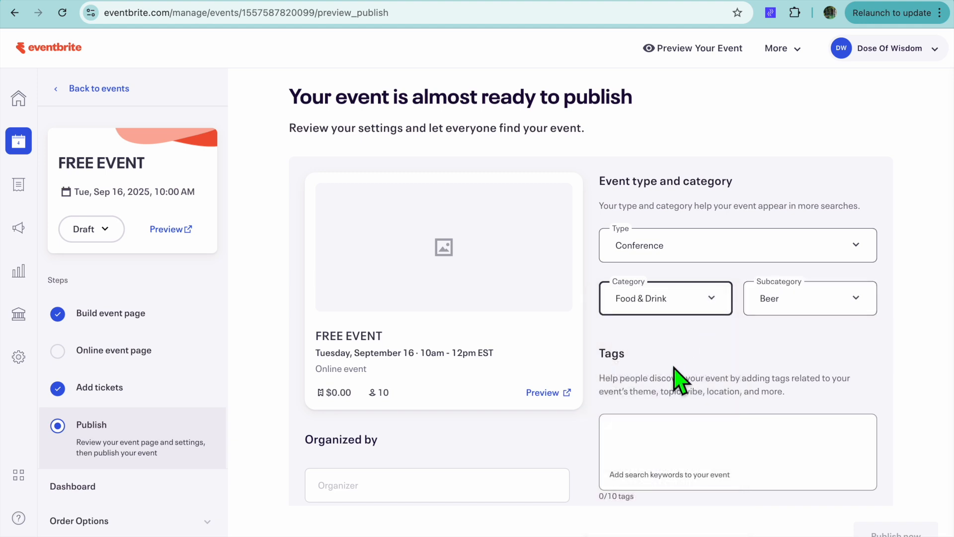
- Try to edit the Organizer field and review the publish settings below it
scroll(675, 369, down, 2)
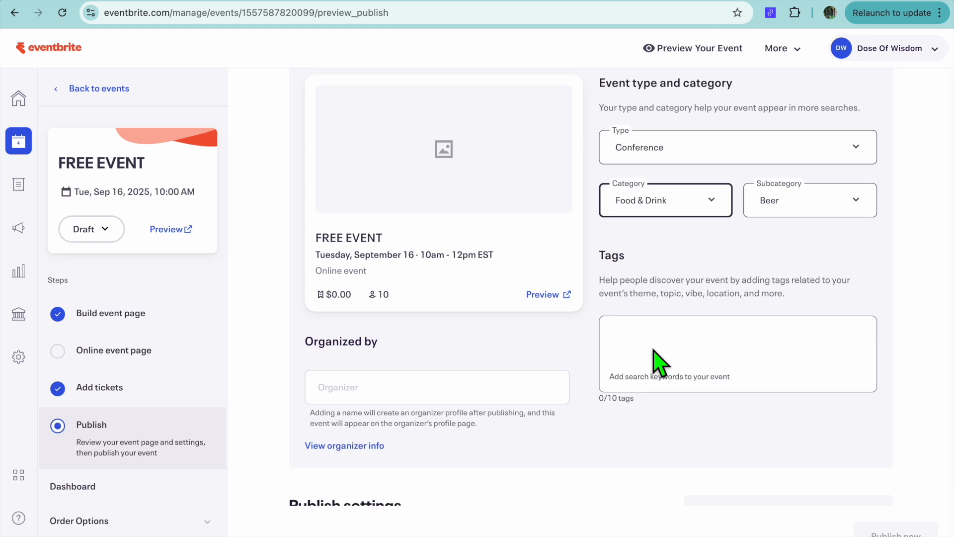
click(440, 382)
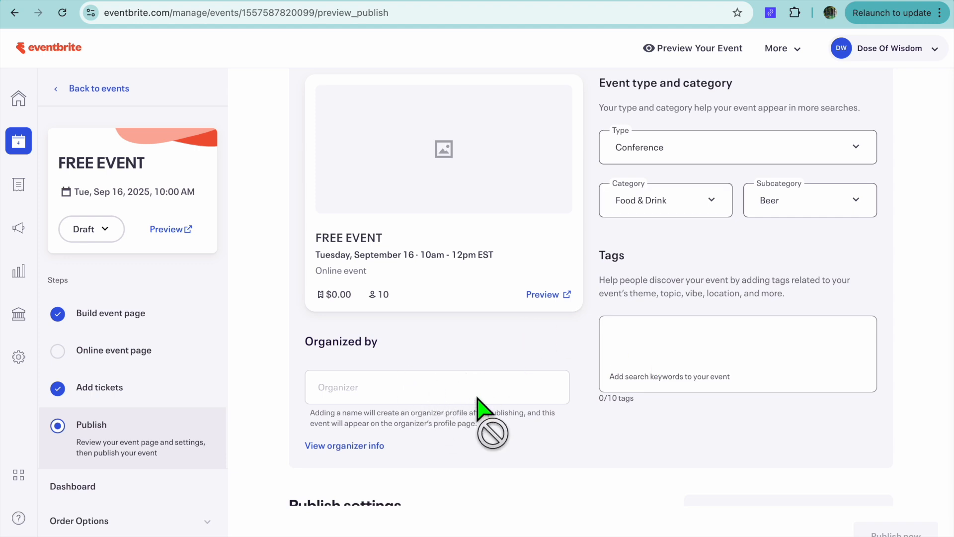
scroll(479, 416, down, 3)
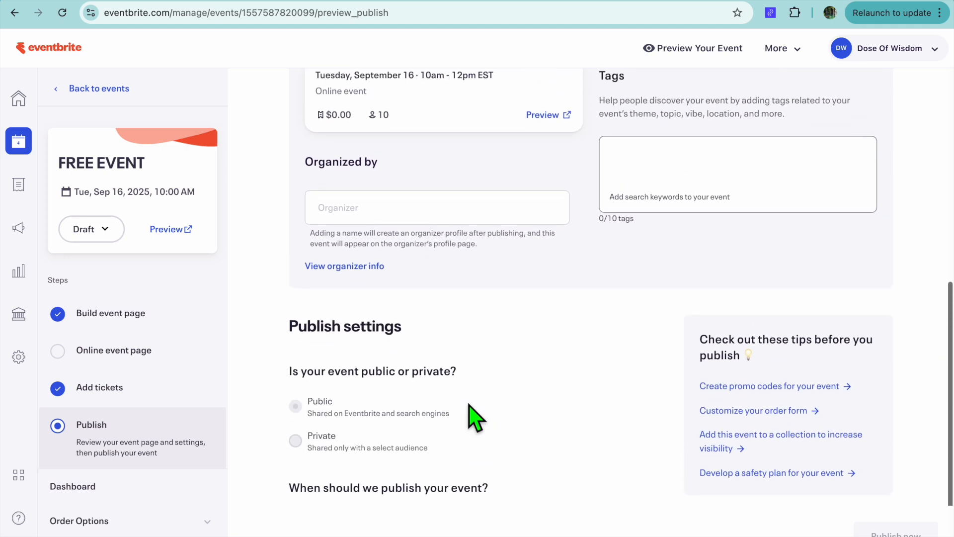
- Preview the event listing and read through its date, location, tags and organizer sections
scroll(479, 377, up, 4)
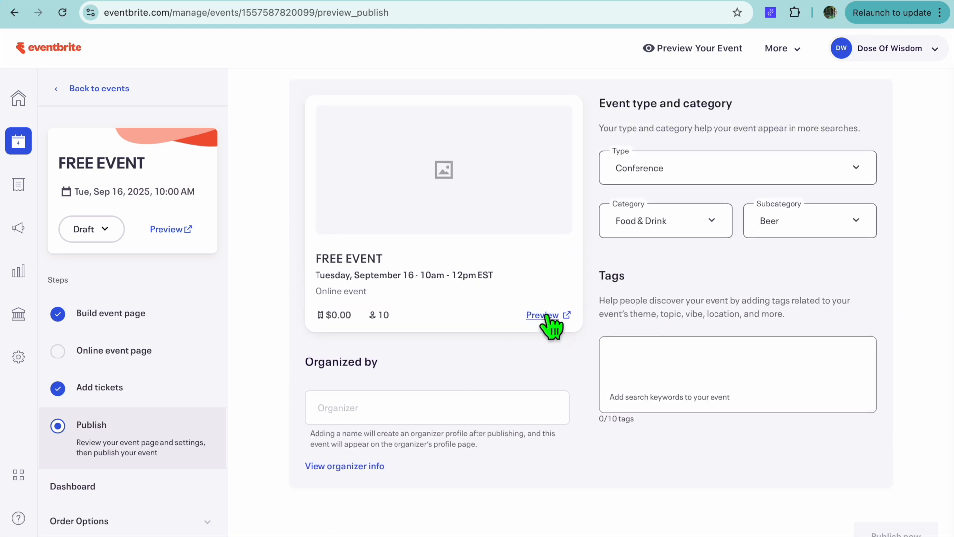
click(547, 314)
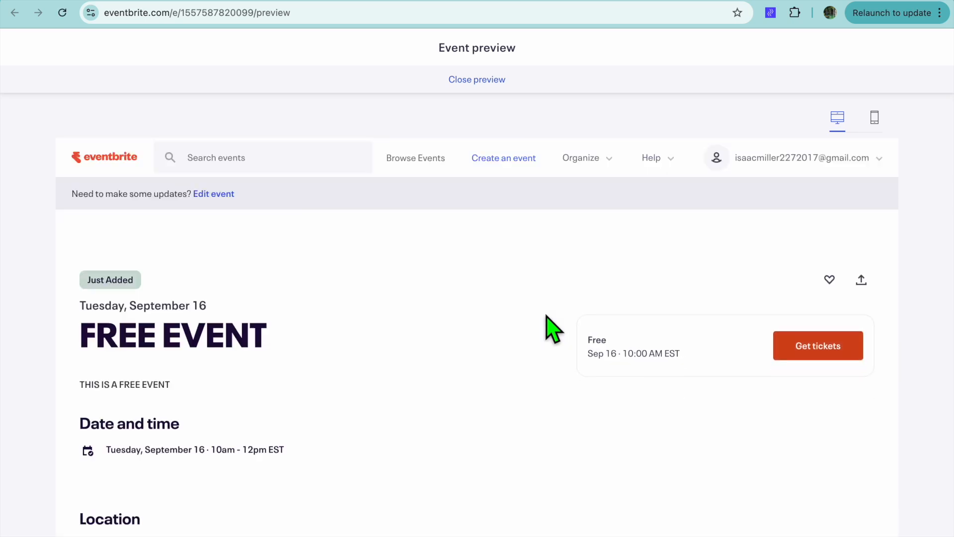
scroll(553, 328, down, 1)
scroll(553, 328, down, 6)
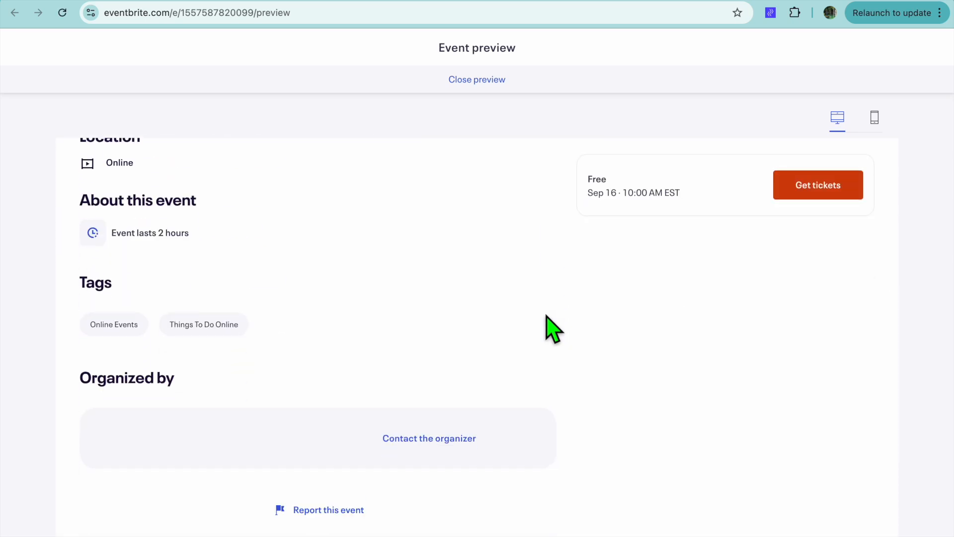
scroll(553, 328, down, 2)
scroll(552, 327, down, 3)
scroll(549, 326, up, 6)
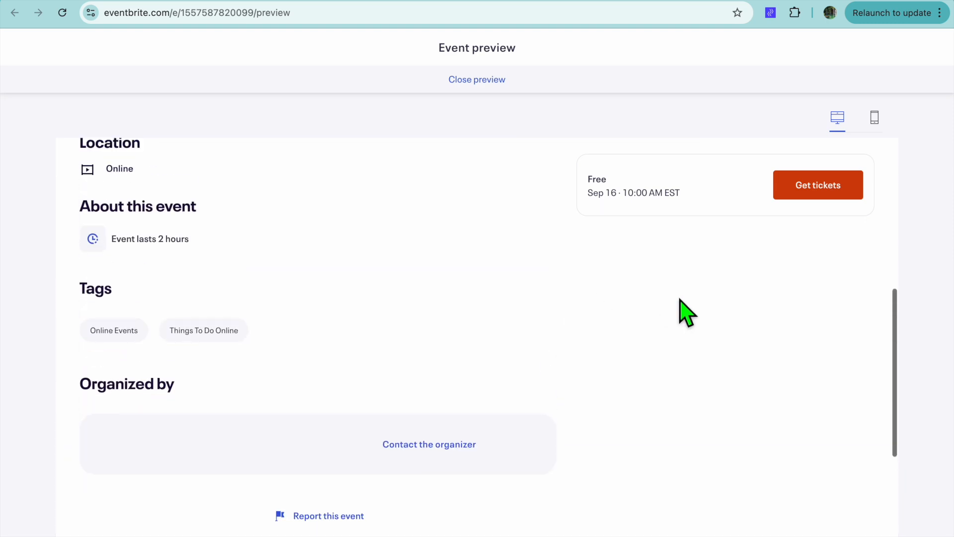
- Try the ticket checkout in the preview with a General Admission quantity of 2, and close the preview
click(819, 186)
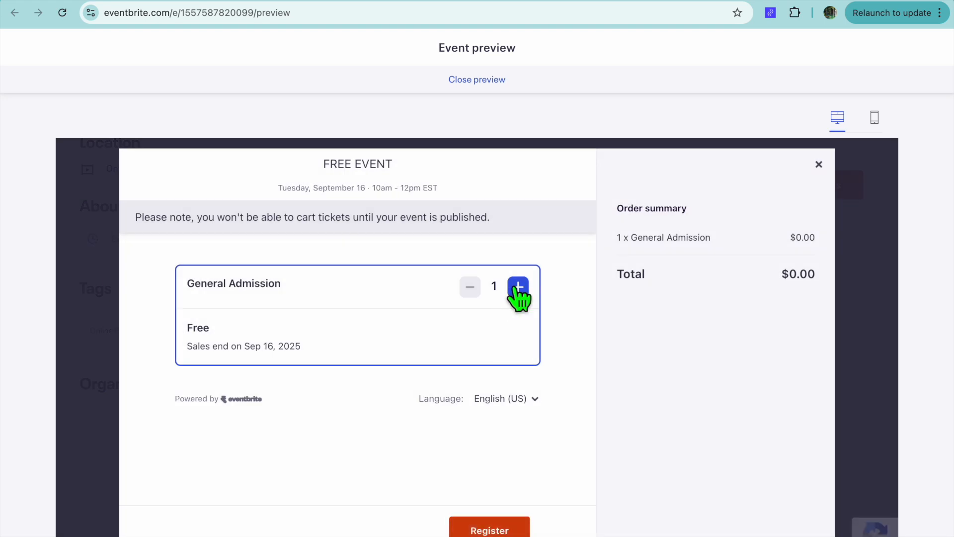
click(518, 289)
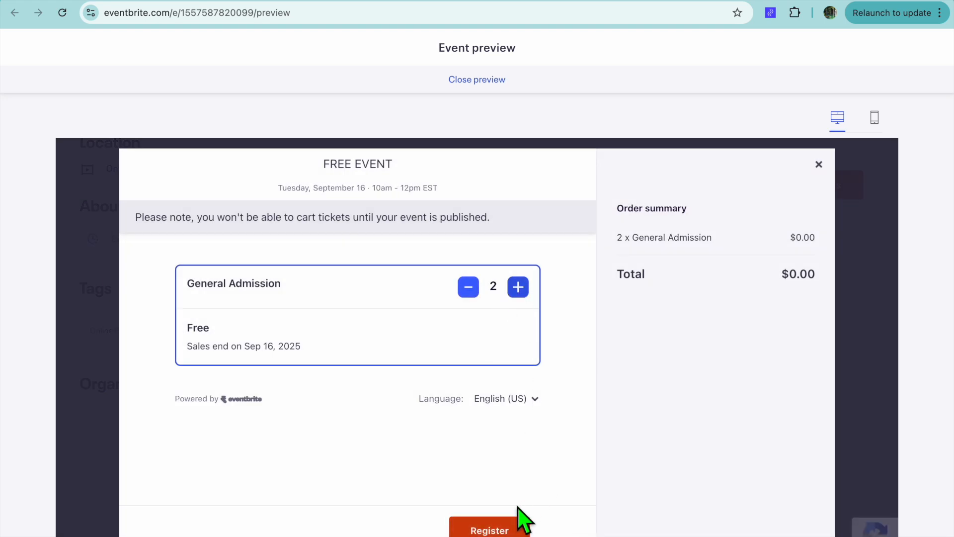
click(868, 0)
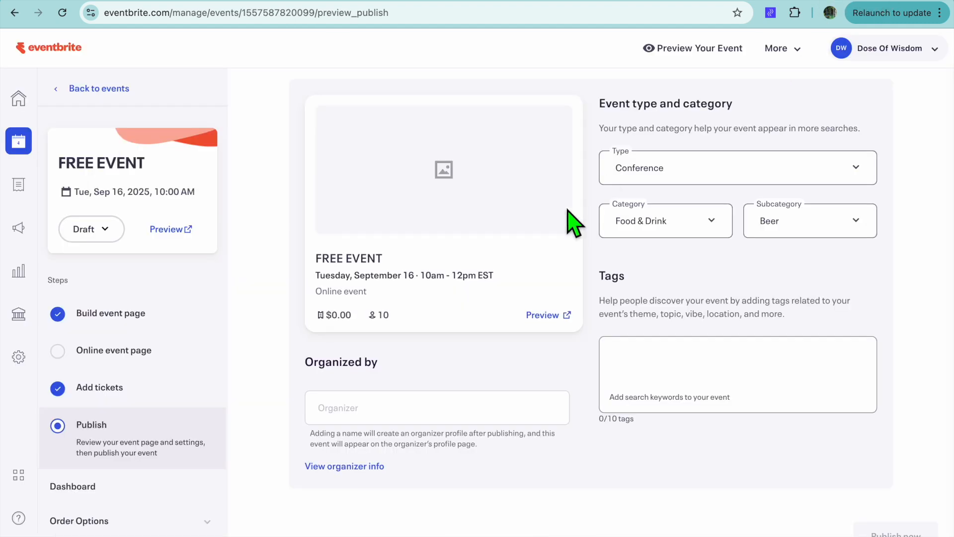
- View the organizer info, return to the Publish step and review its event details
scroll(574, 224, down, 5)
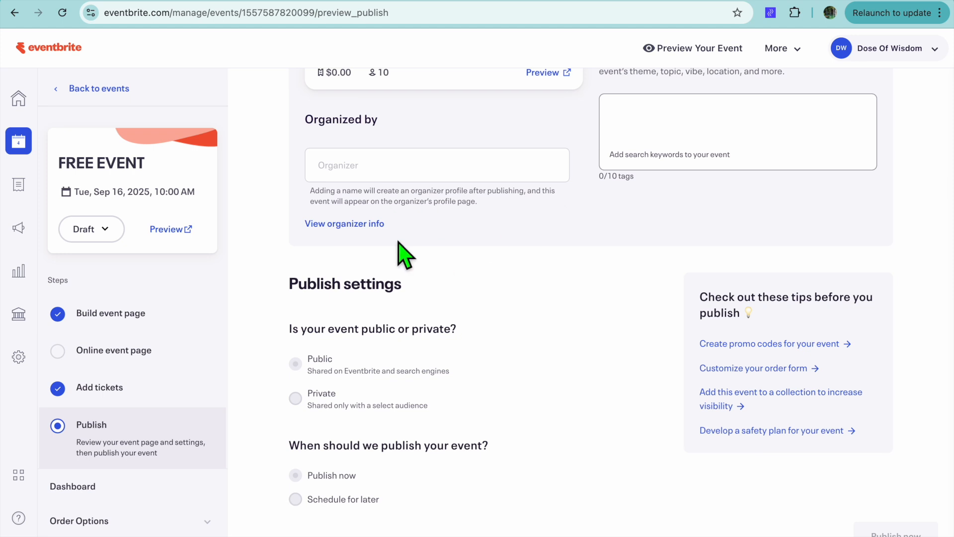
click(344, 225)
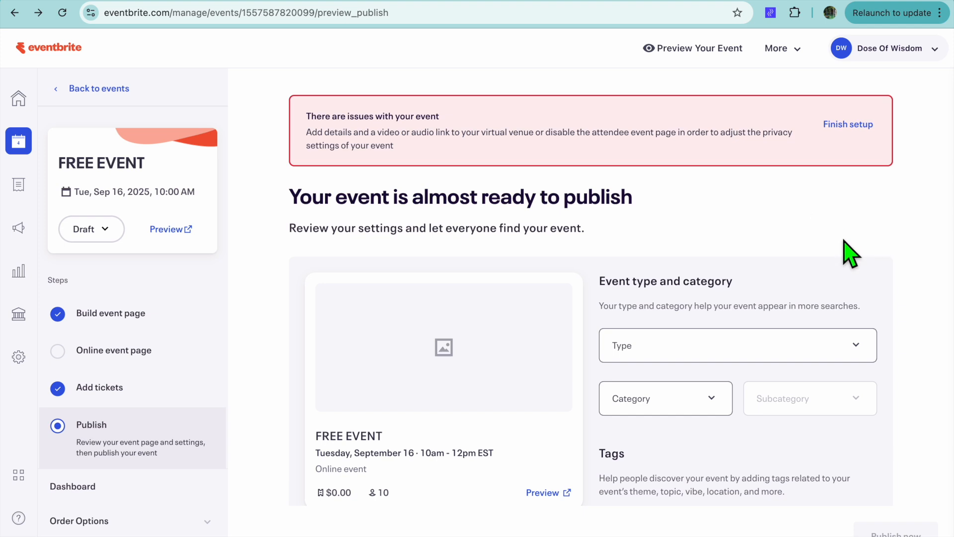
scroll(849, 254, down, 4)
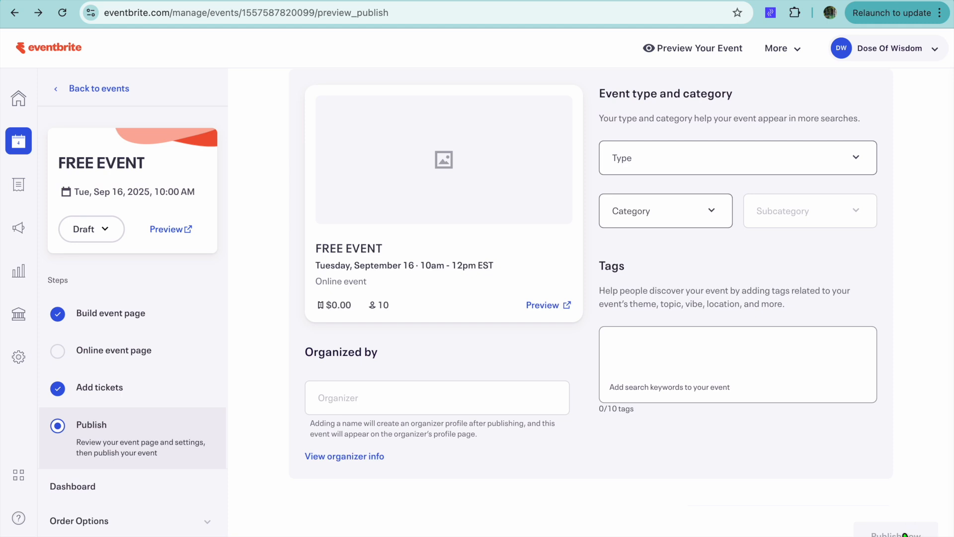